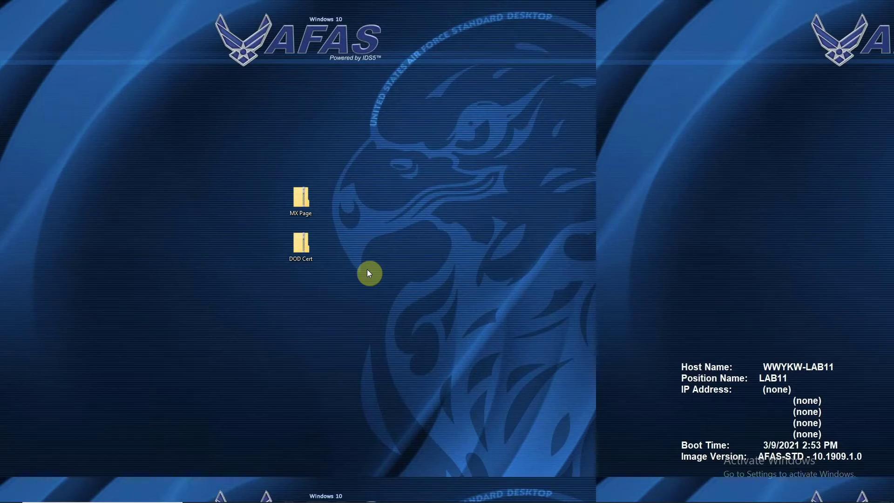
Extract the MX Page zip and move its extracted folder onto the desktop
right_click(306, 200)
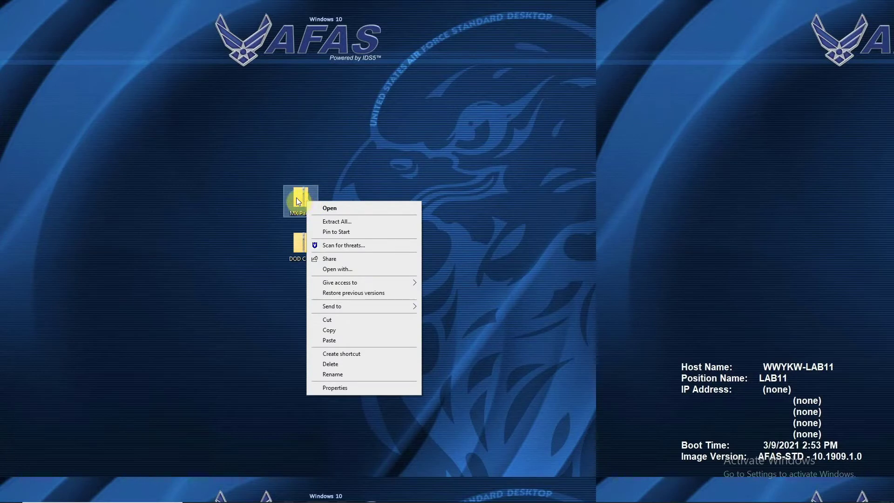
click(344, 221)
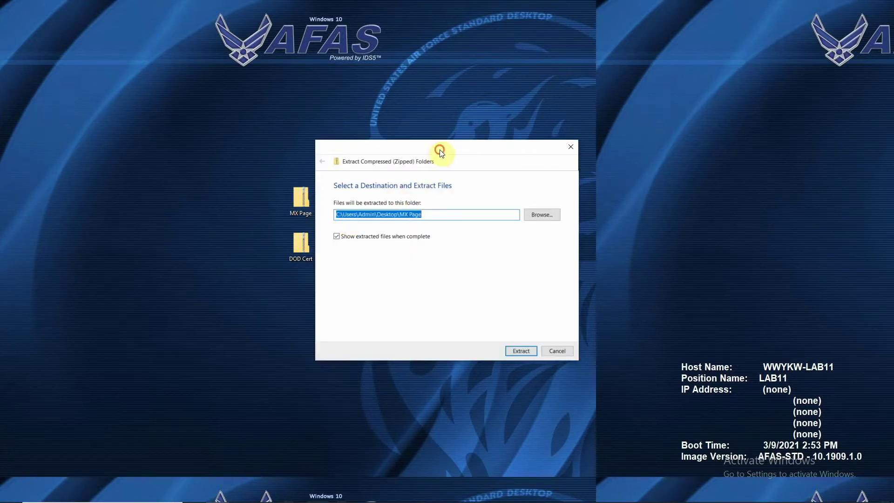
drag(443, 153, 429, 126)
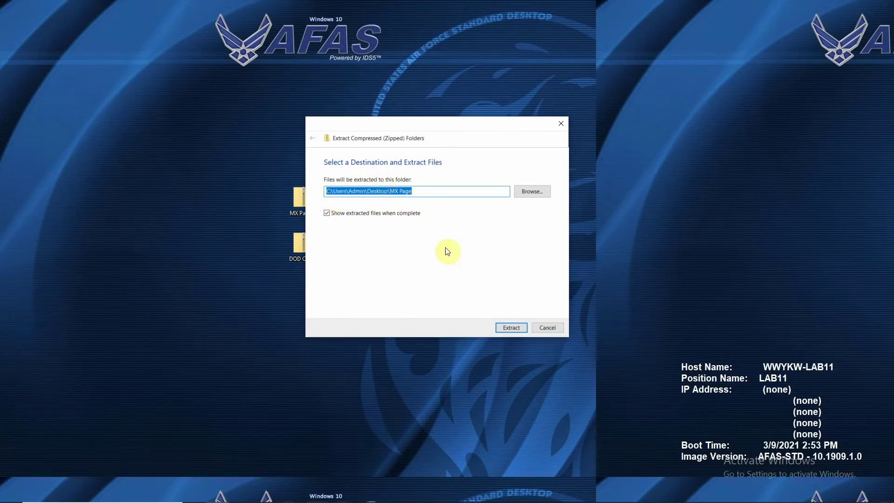
click(511, 327)
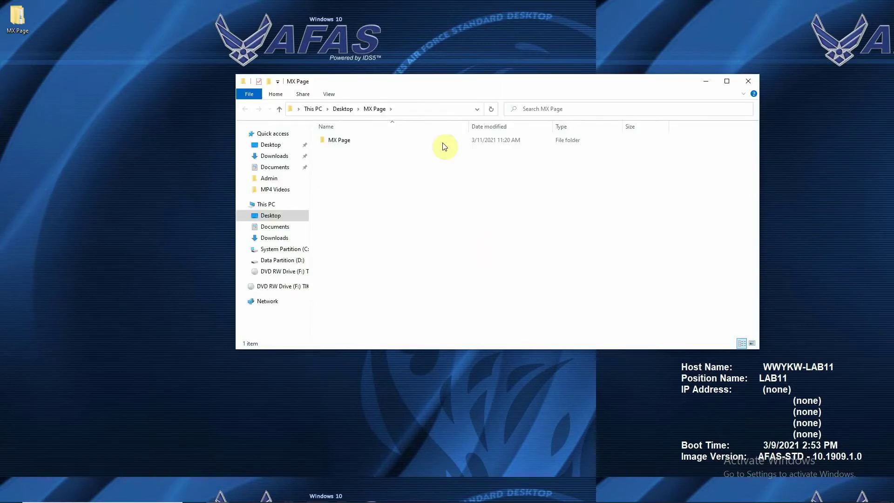
drag(423, 88, 455, 113)
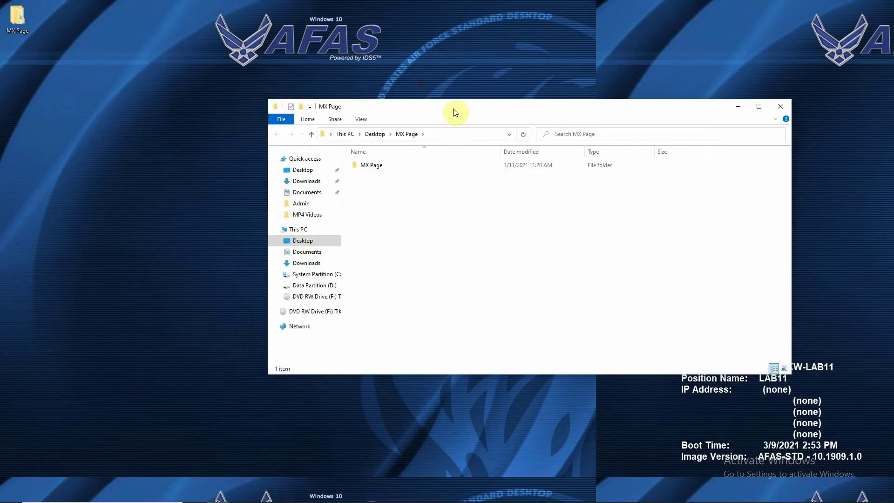
drag(382, 166, 228, 199)
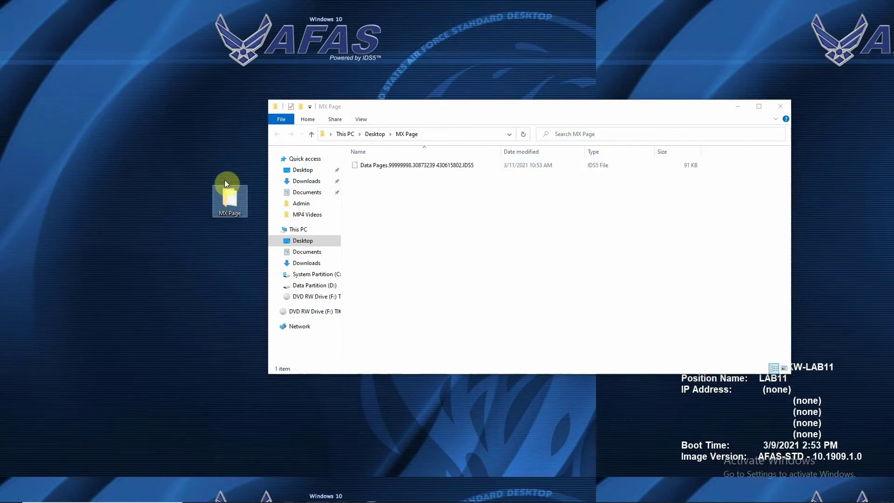
click(399, 166)
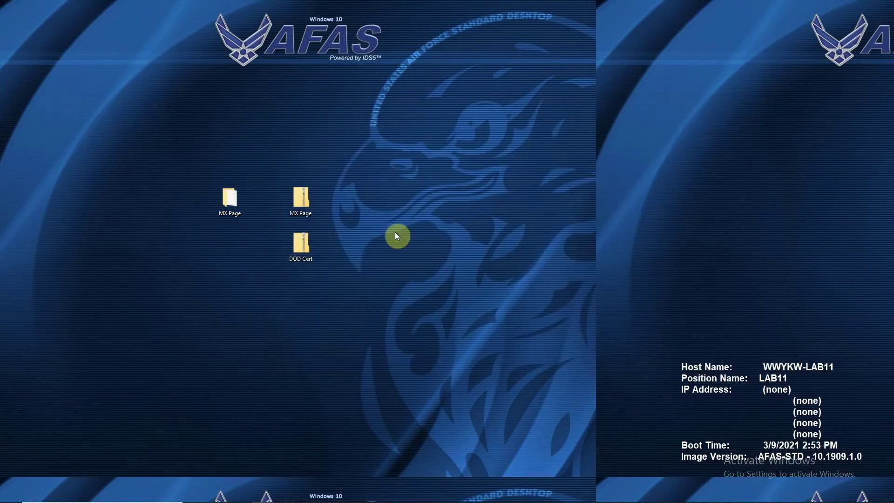
Extract the DOD Cert zip and place its folder on the desktop below MX Page
right_click(300, 244)
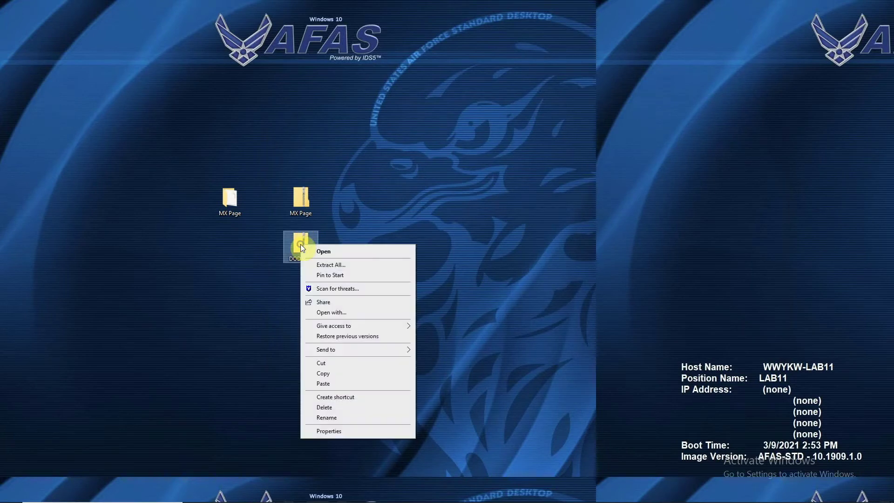
click(343, 265)
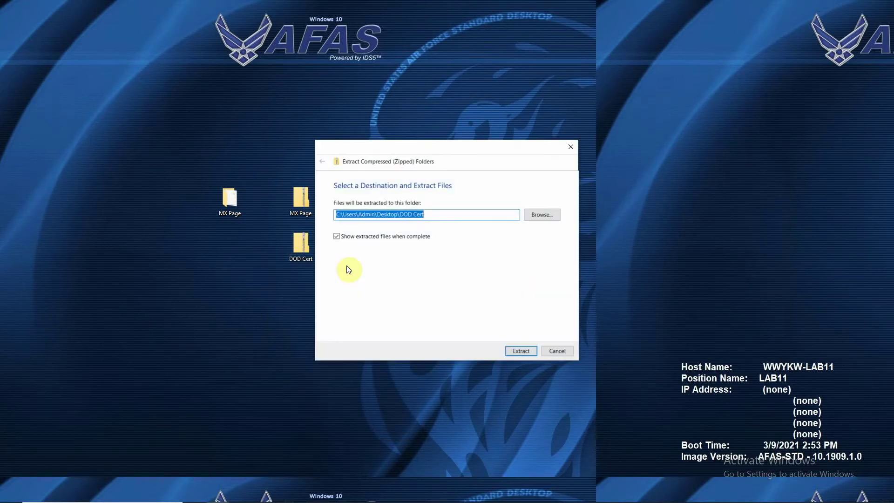
click(521, 351)
drag(375, 168, 236, 237)
click(780, 106)
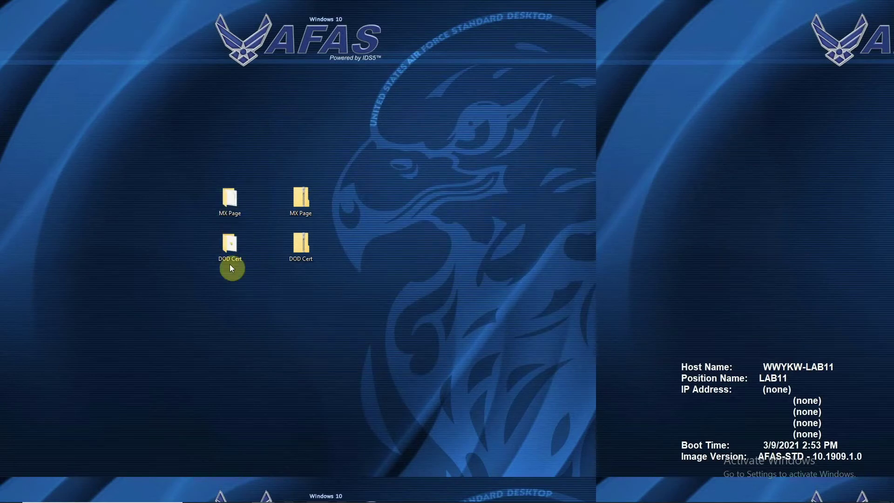
Launch the Microsoft Management Console by searching for mmc
mouse_move(204, 501)
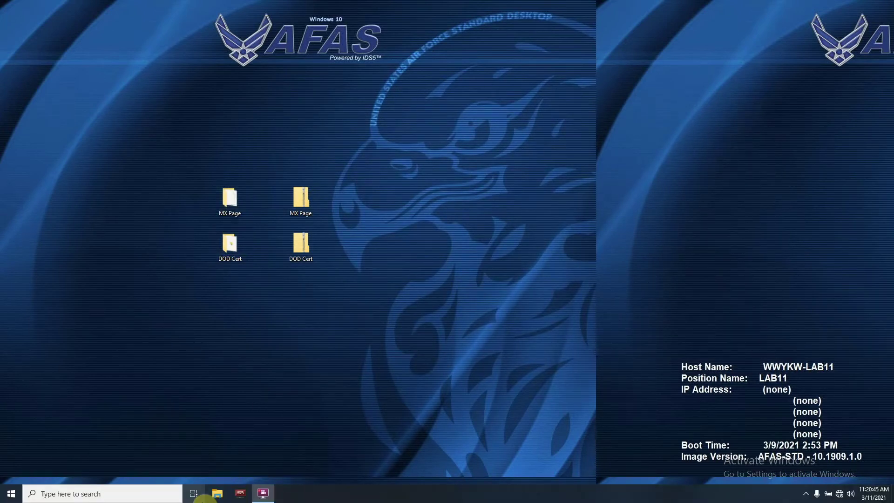
click(147, 495)
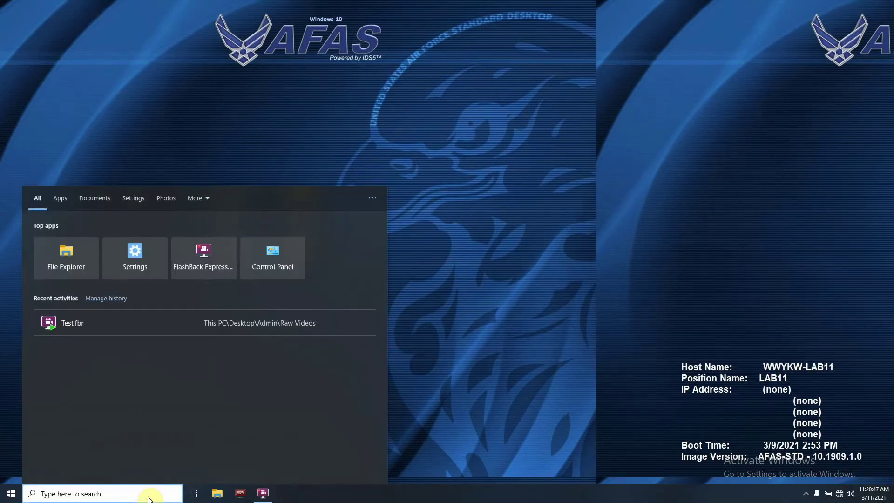
text(mmc)
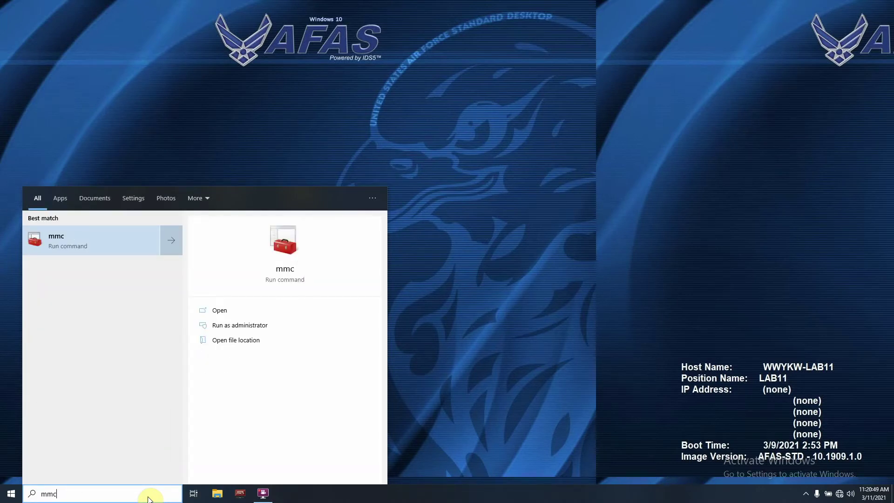
click(94, 241)
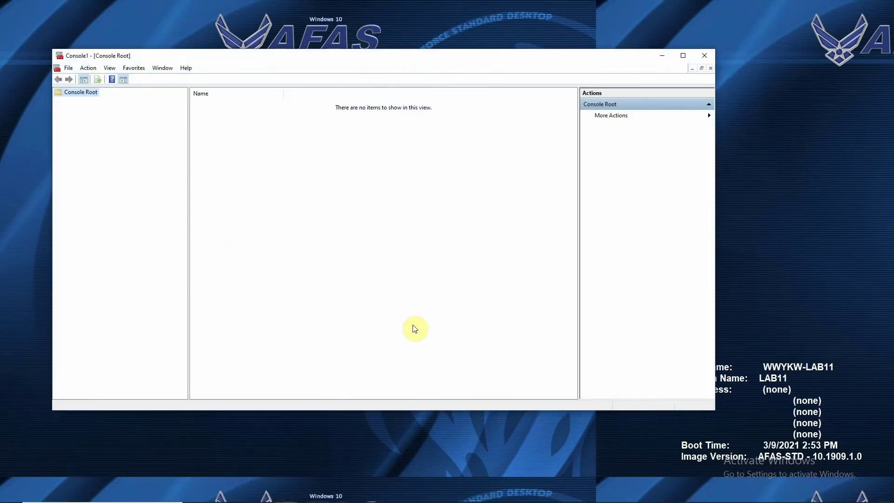
drag(372, 56, 412, 61)
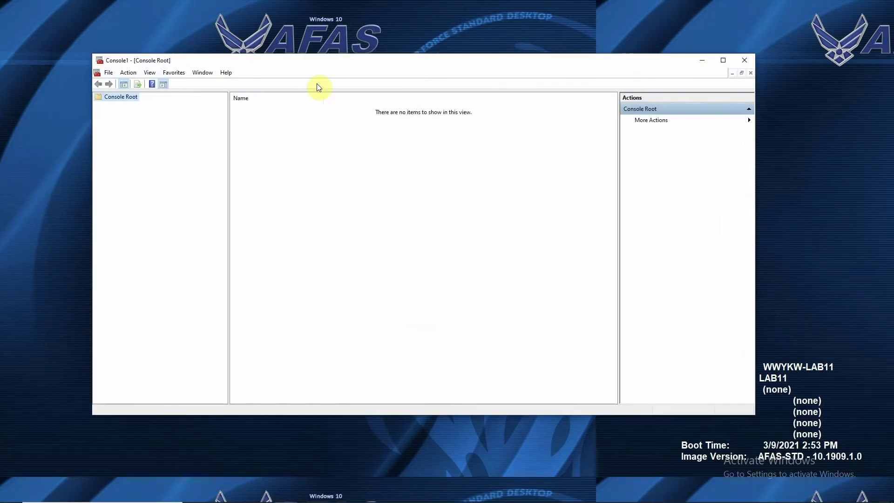
Add the Certificates snap-in for the local computer account to the console
click(111, 72)
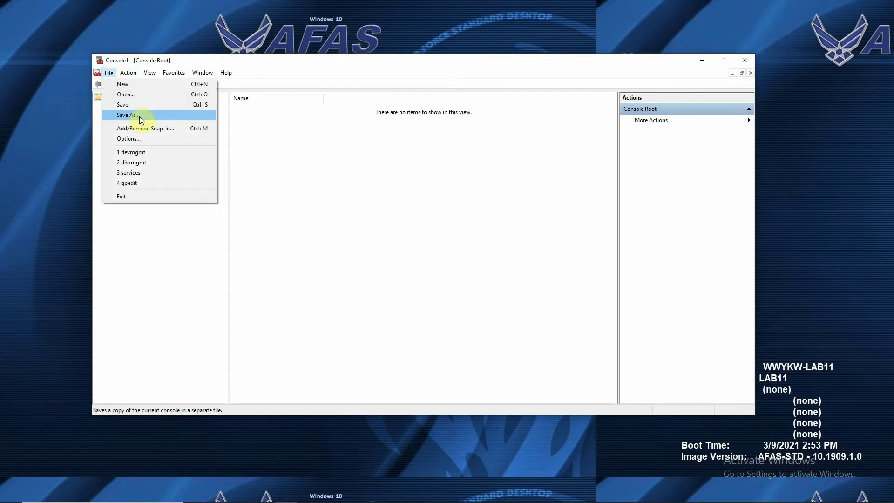
click(143, 128)
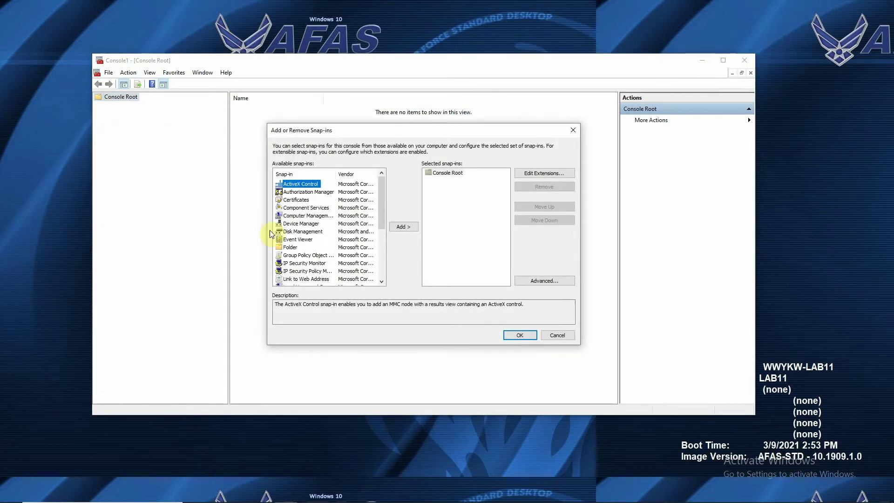
double_click(303, 200)
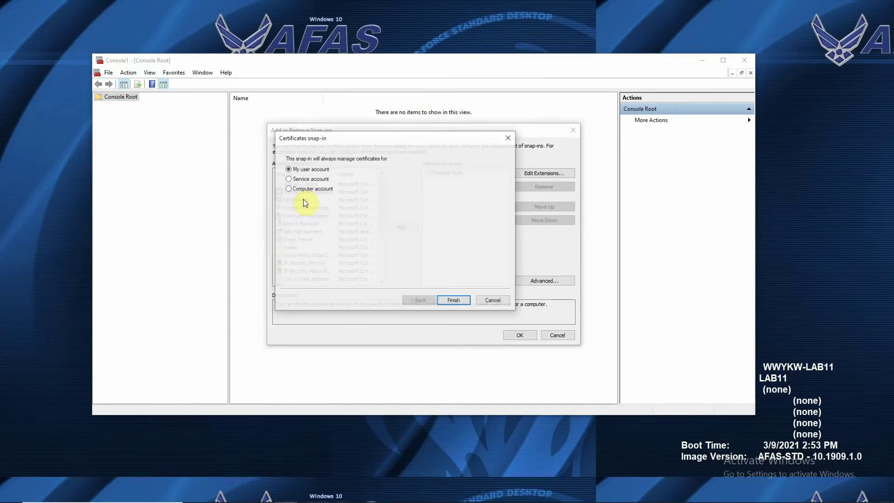
click(289, 189)
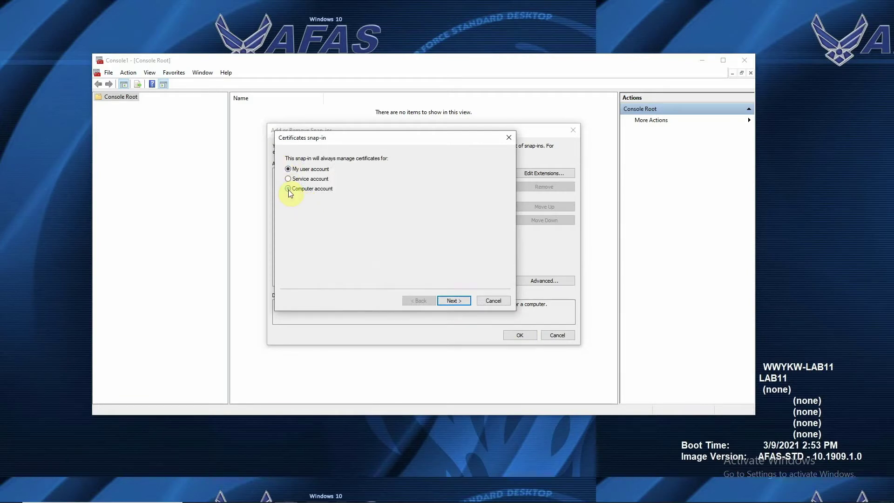
click(456, 303)
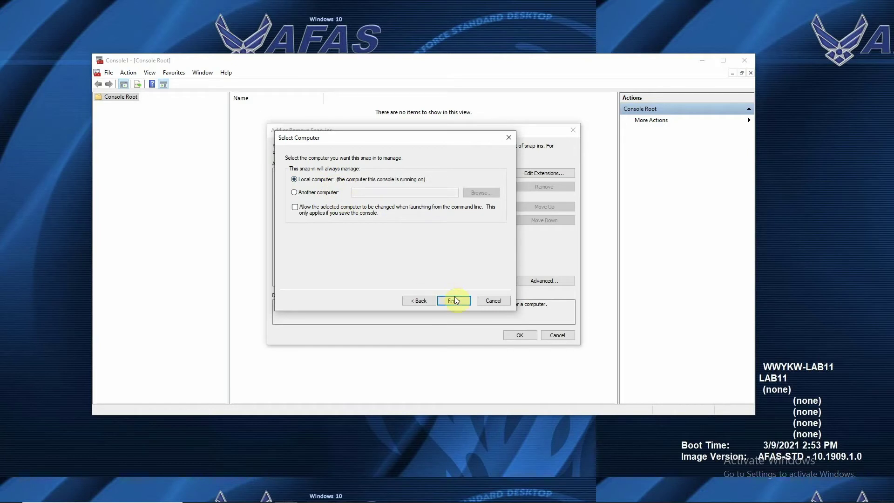
click(454, 301)
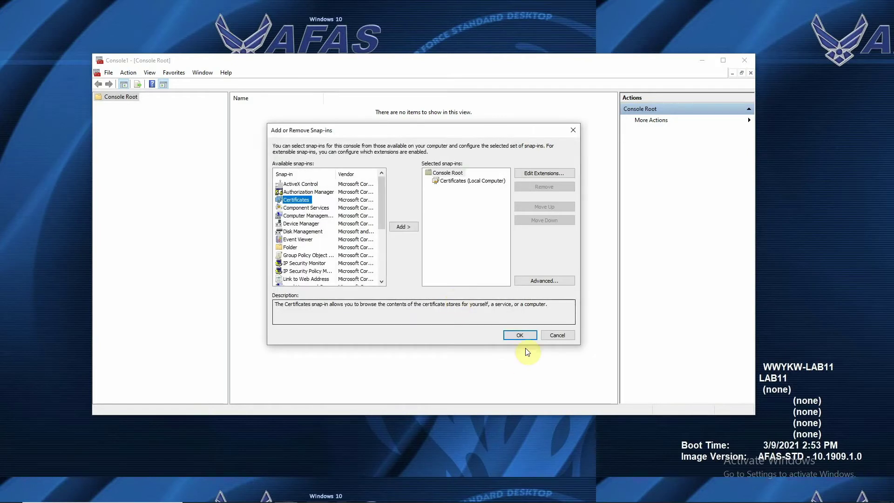
click(519, 336)
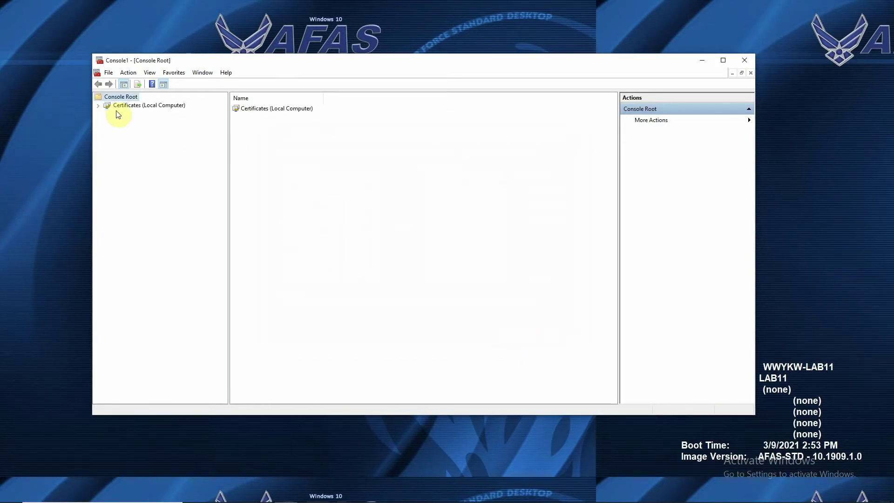
Start the Certificate Import Wizard on Trusted Root Certification Authorities > Certificates and browse for a file
click(99, 106)
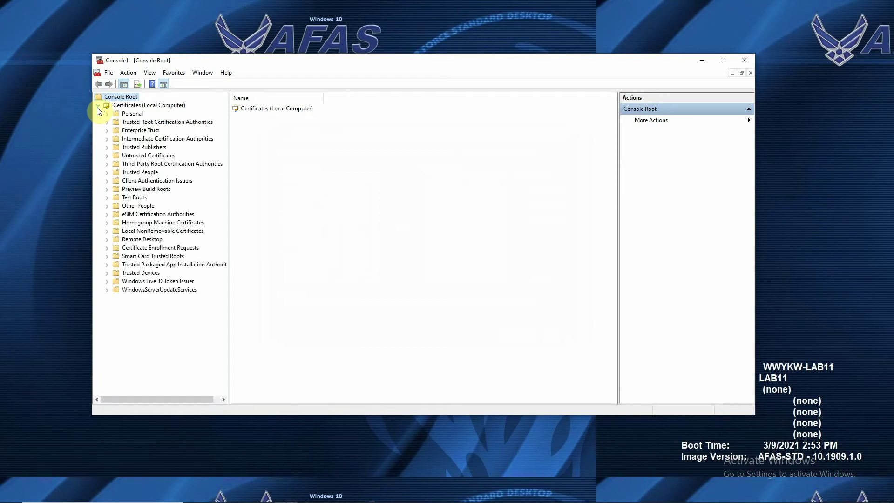
click(107, 123)
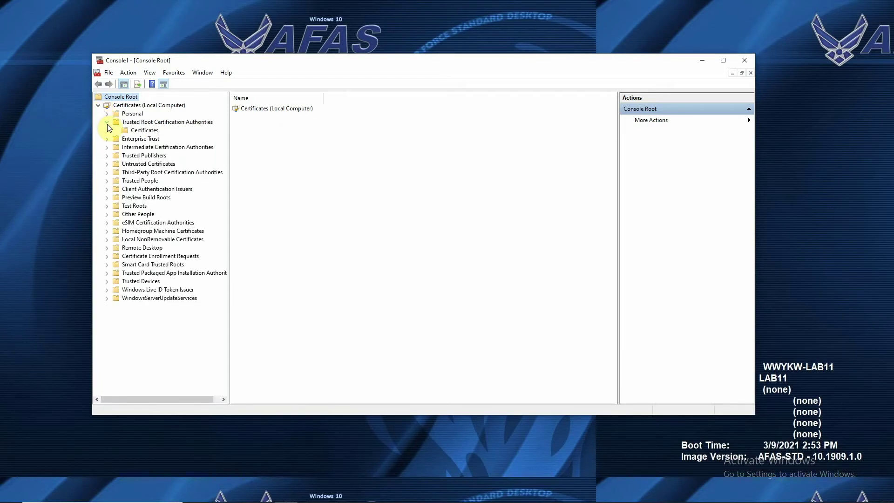
right_click(139, 131)
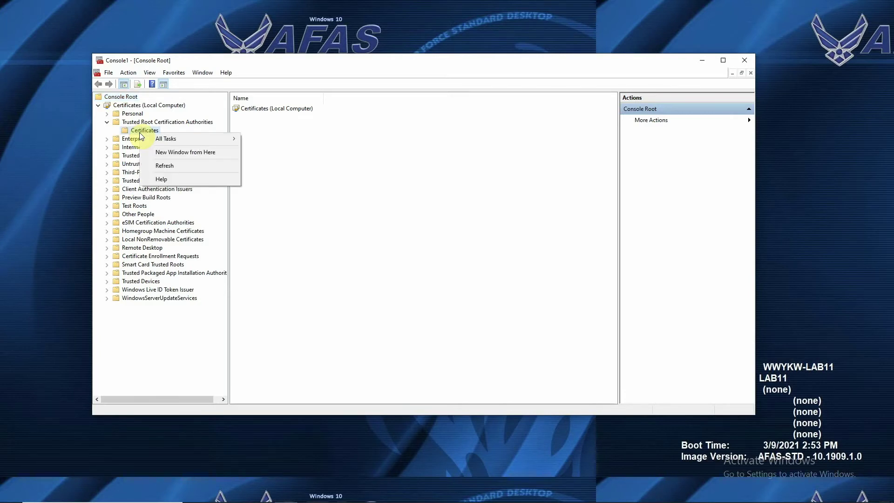
mouse_move(182, 139)
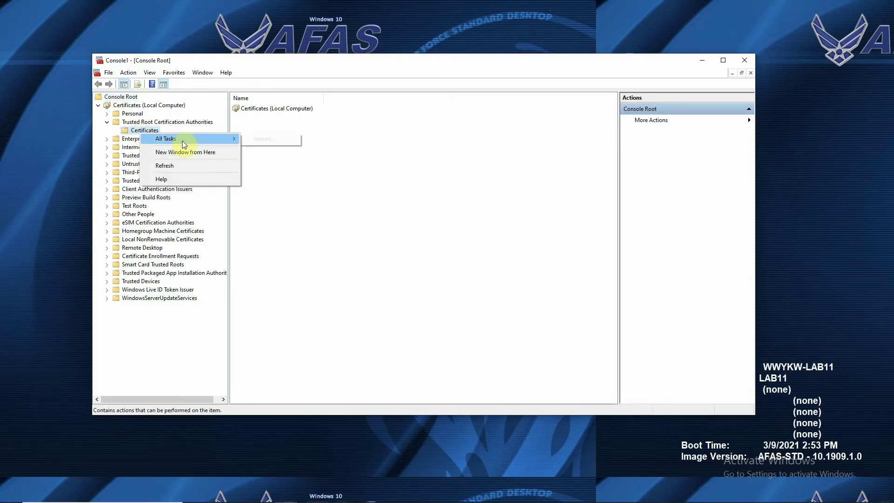
click(255, 138)
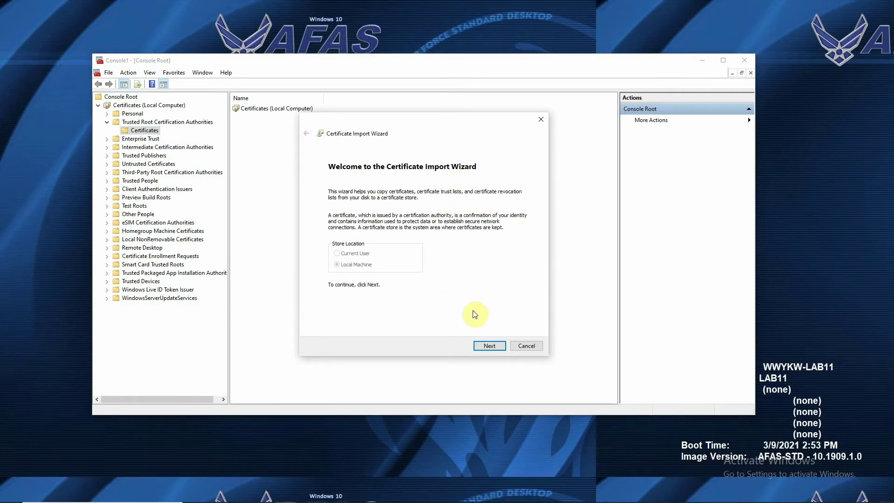
click(486, 346)
click(493, 207)
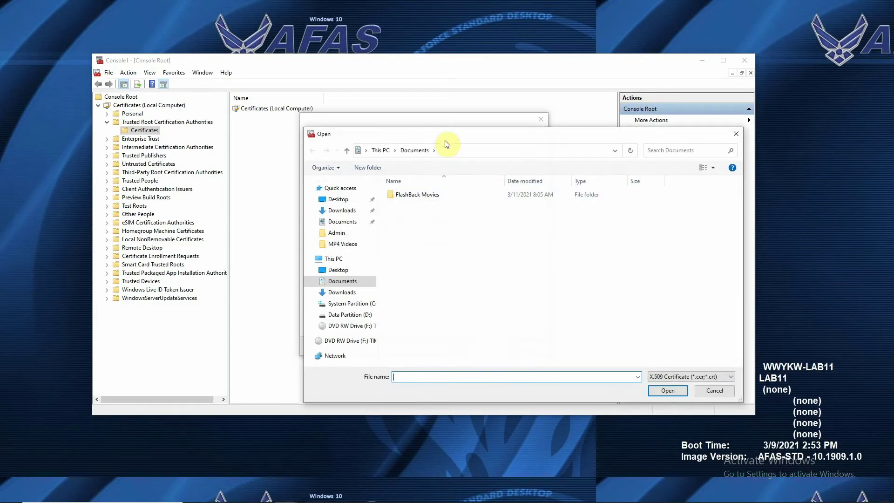
Choose the DoD root PKCS #7 certificate file from the desktop DOD Cert folder
click(314, 200)
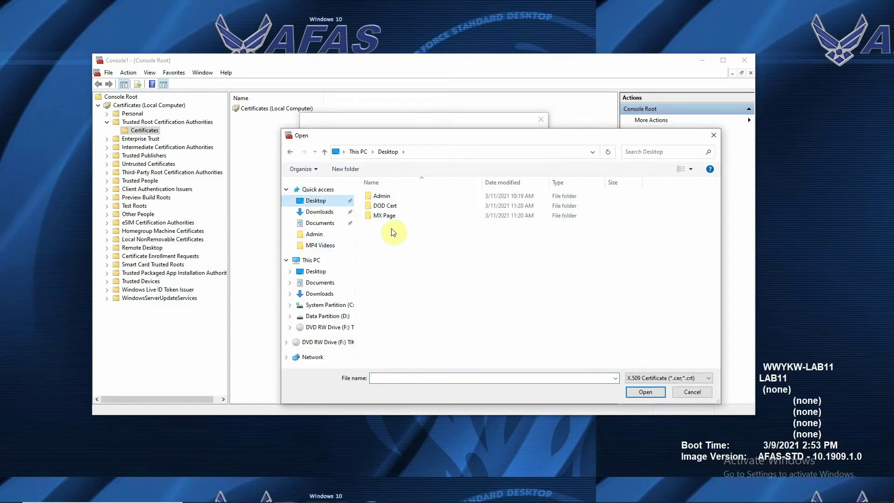
double_click(385, 205)
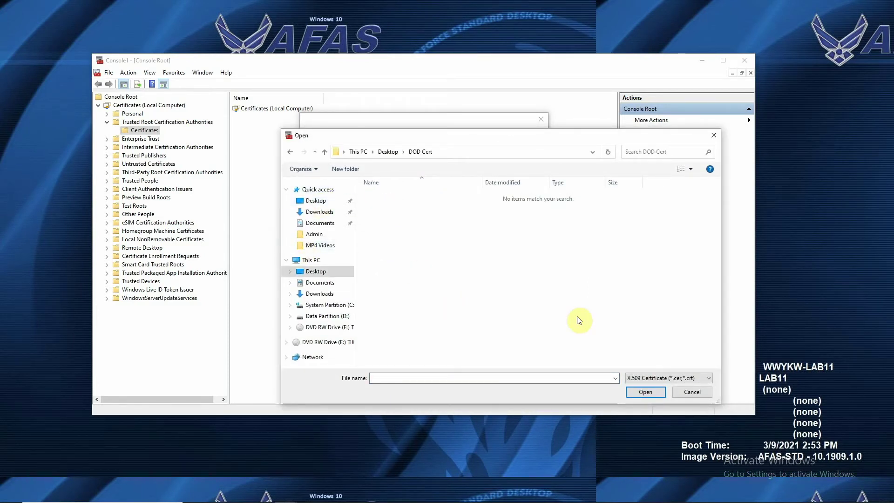
click(668, 377)
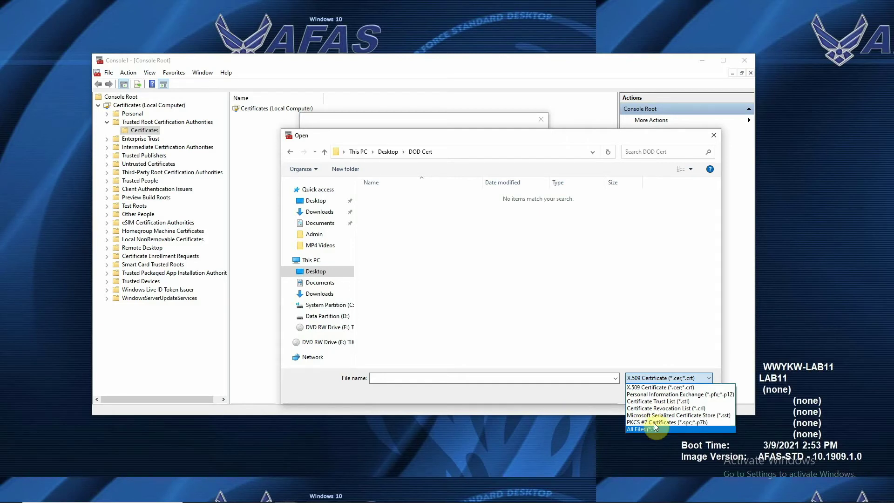
click(661, 422)
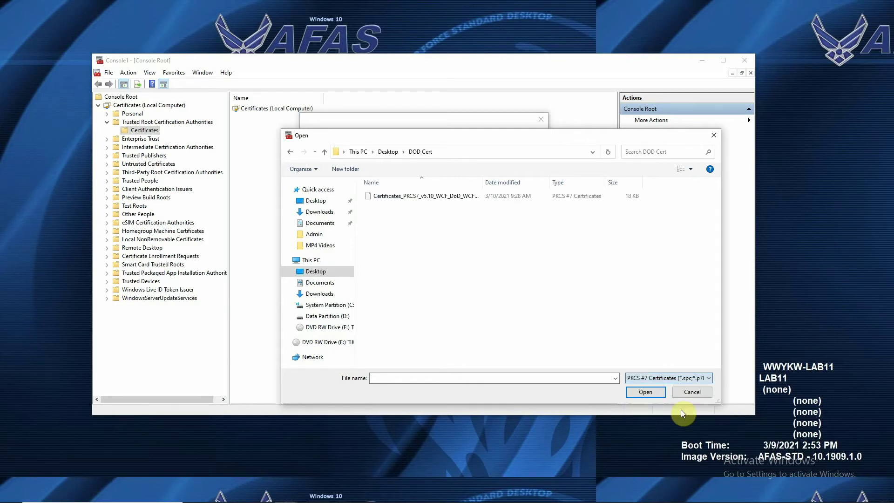
click(439, 201)
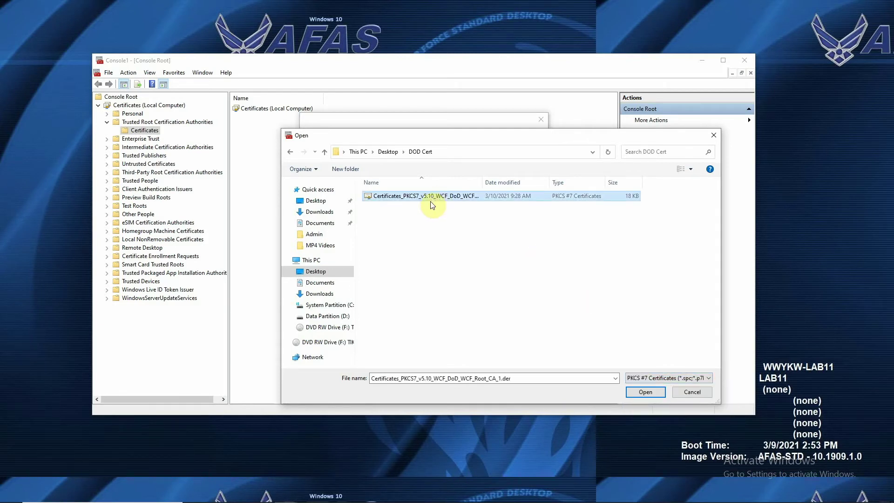
click(636, 393)
Finish importing into Trusted Root Certification Authorities, then close MMC without saving
click(494, 346)
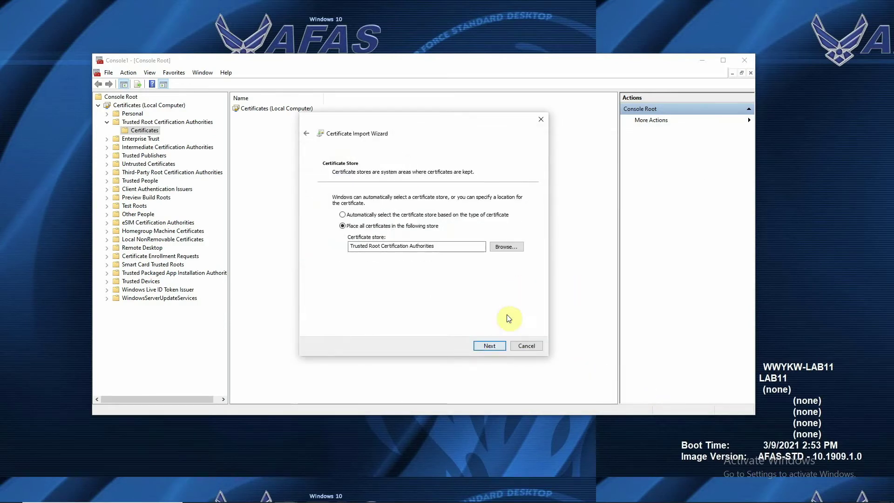
click(493, 348)
click(489, 346)
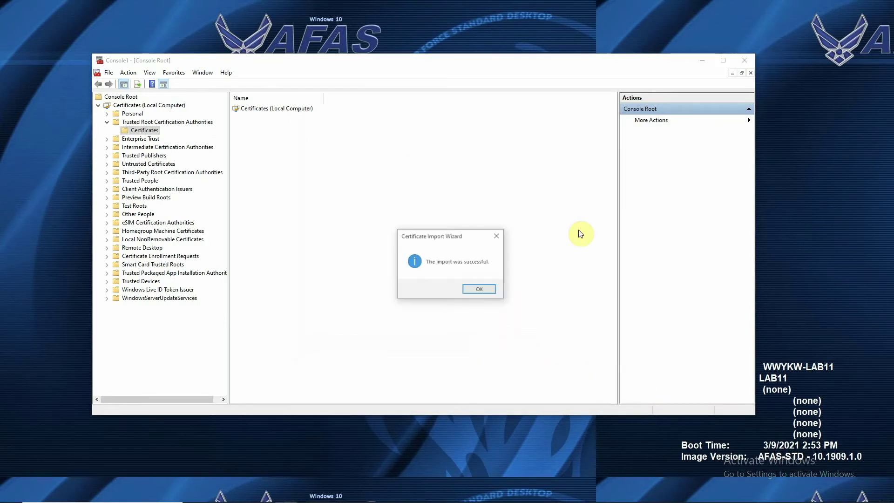
click(479, 288)
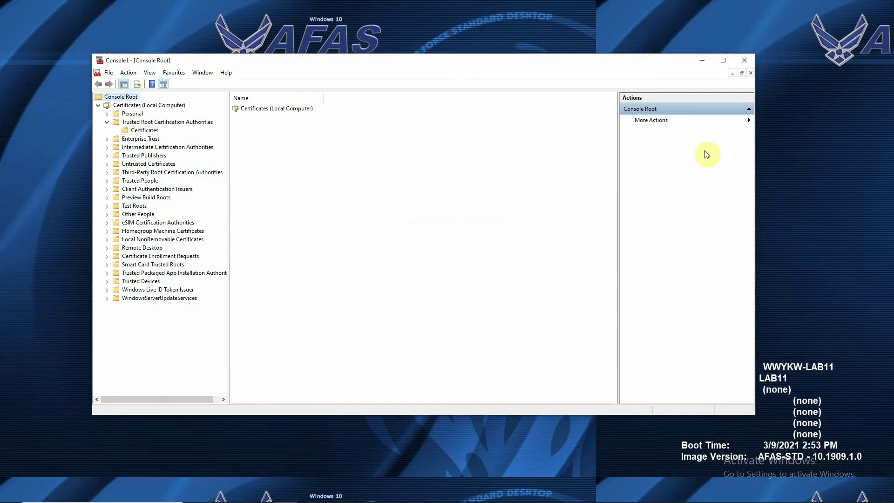
click(744, 61)
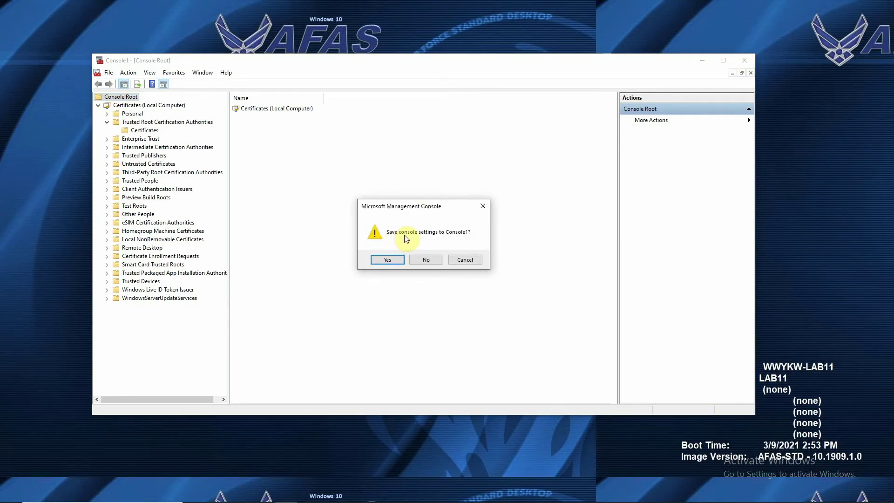
click(421, 259)
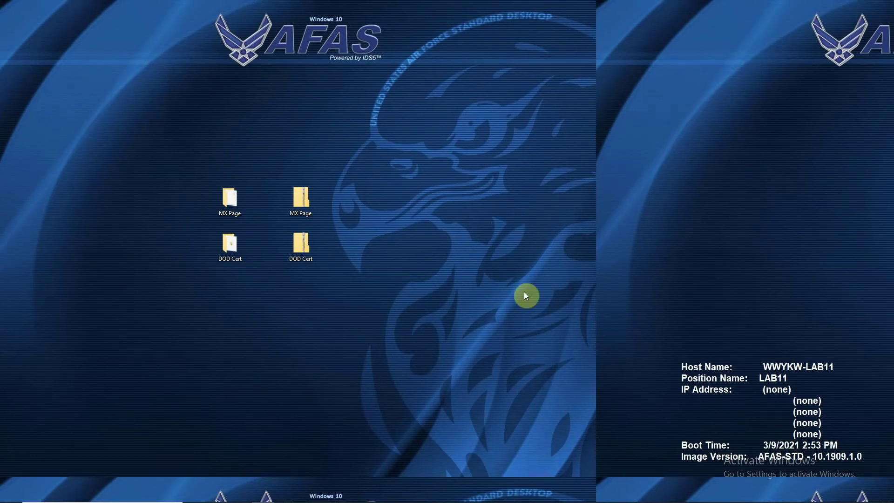
Launch Data Manager from Windows search and confirm the Password Validation prompt
mouse_move(80, 499)
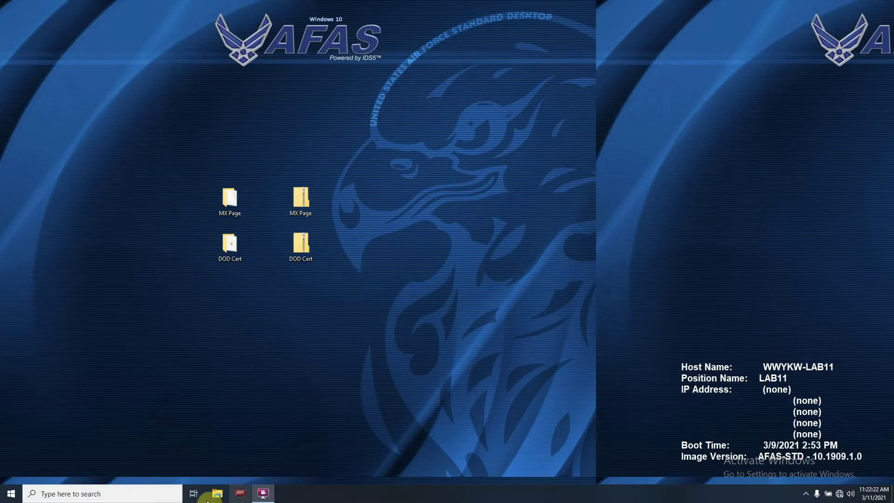
click(72, 499)
text(data)
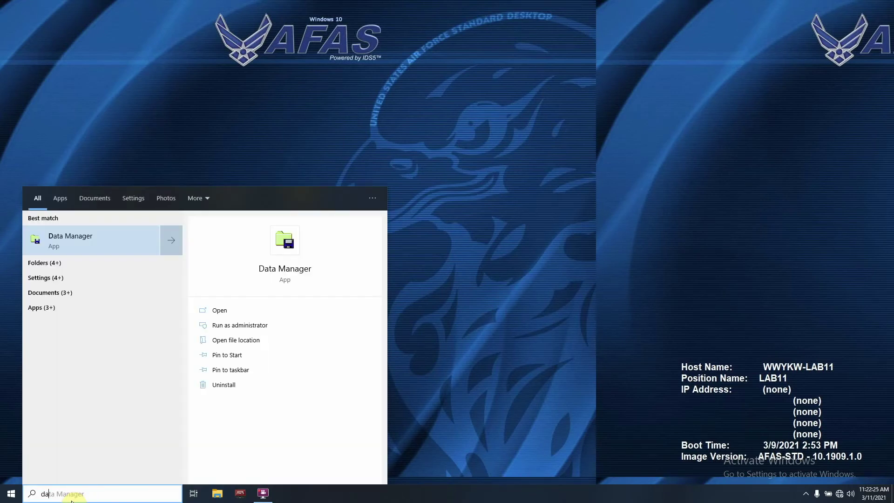
click(106, 239)
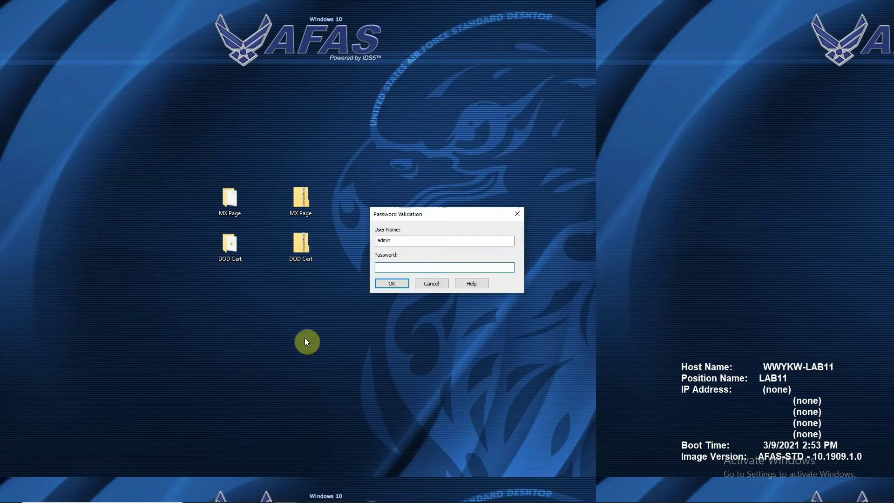
click(401, 284)
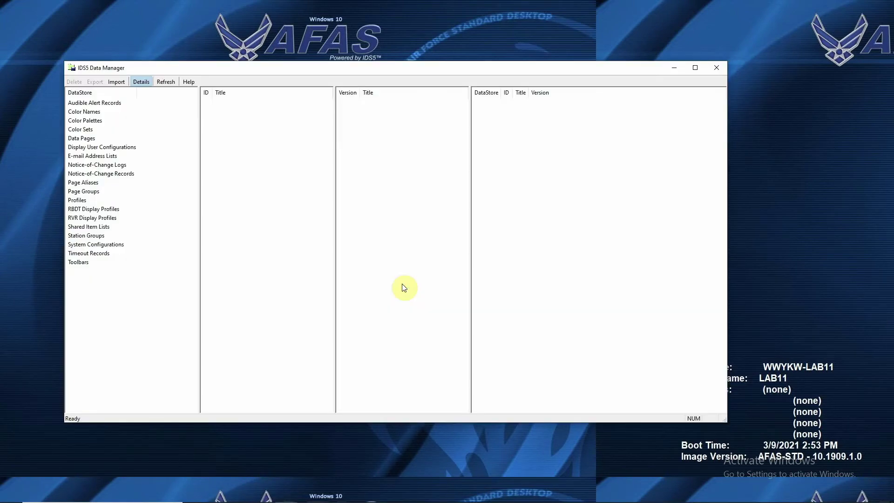
Start a datastore import, cancel the preset-folder import, and restart it
drag(281, 73, 346, 63)
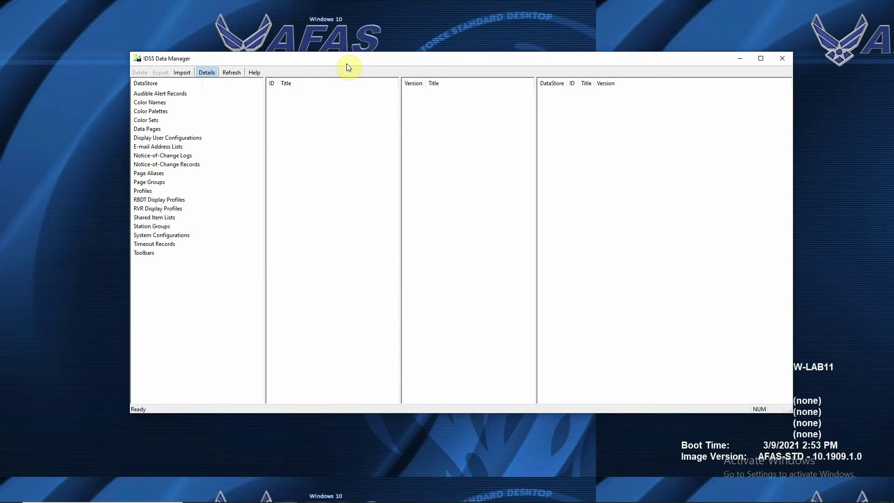
click(180, 73)
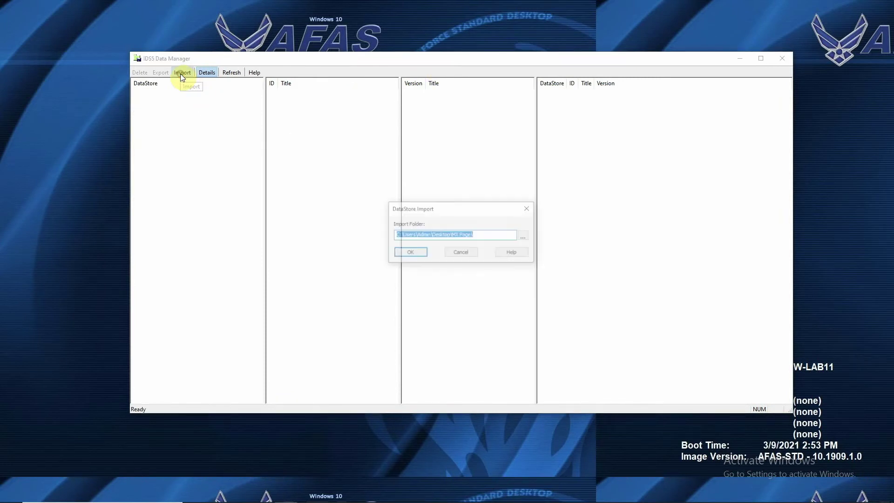
click(410, 253)
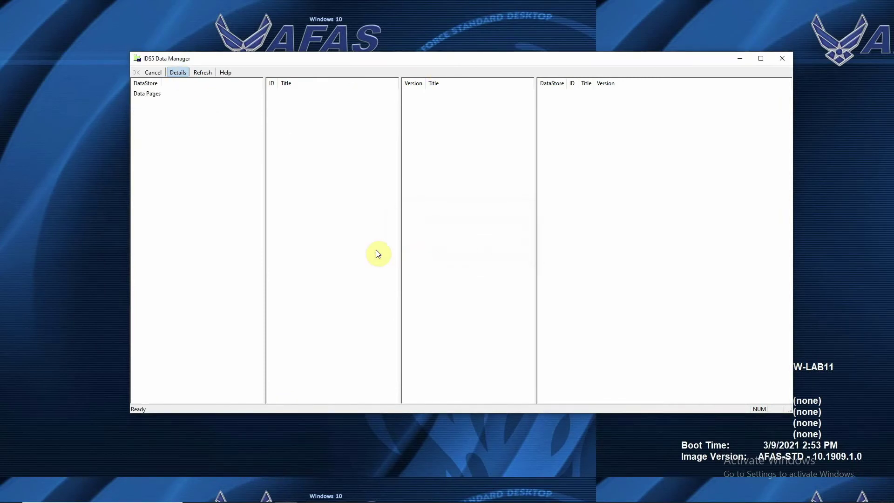
click(158, 74)
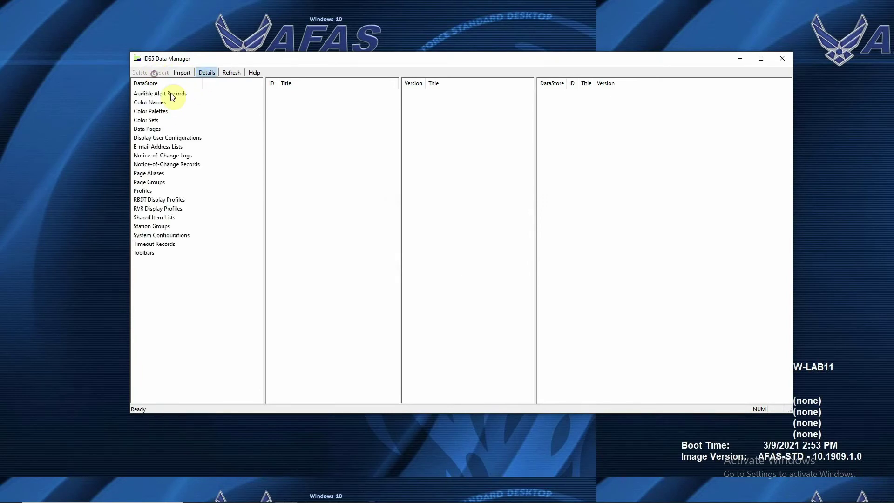
click(182, 72)
Set the import folder to Desktop > MX Page and confirm the DataStore import
click(525, 236)
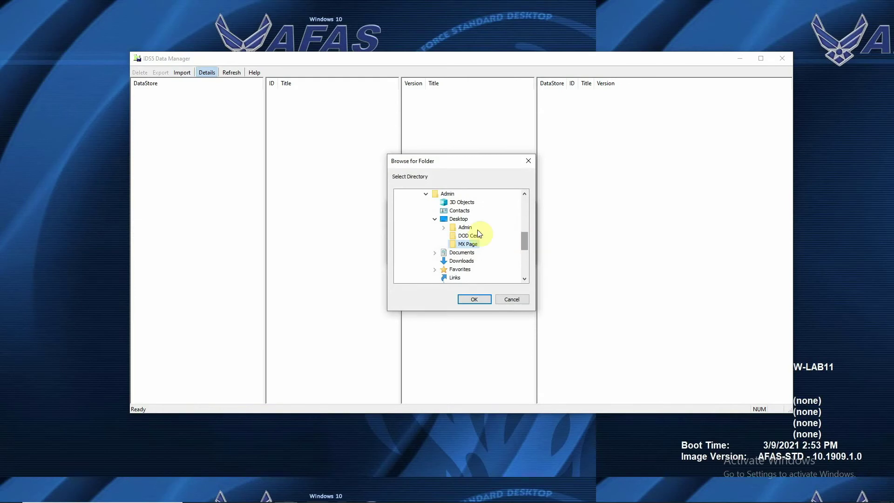
scroll(525, 239, up, 2)
click(447, 269)
scroll(497, 259, down, 2)
click(467, 245)
click(482, 300)
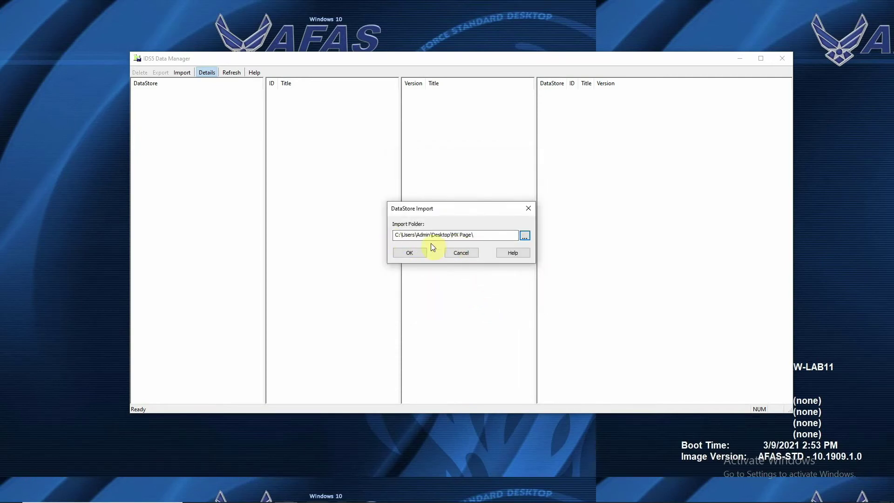
click(419, 253)
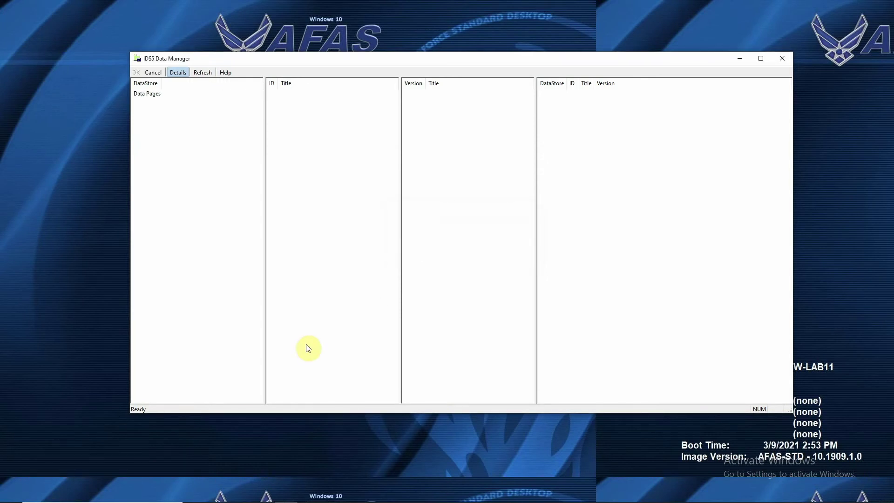
Add data page 99999998 to the action list and confirm its import properties
click(148, 94)
click(281, 94)
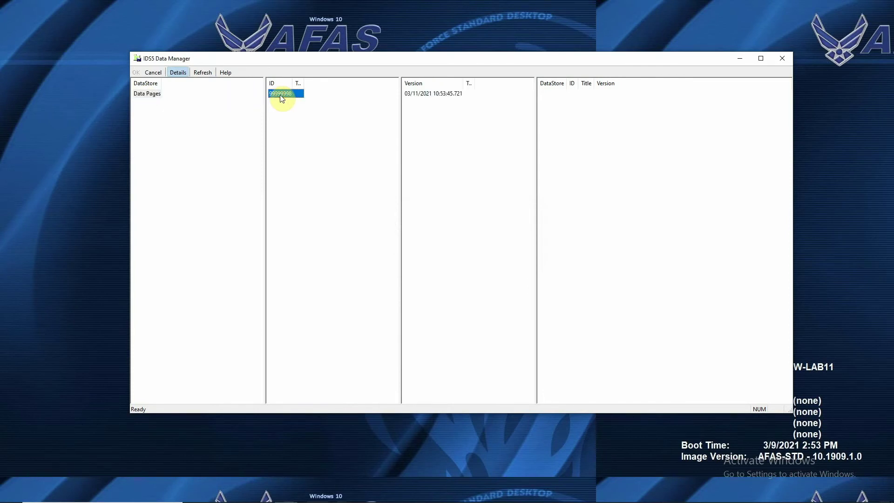
right_click(281, 98)
click(318, 122)
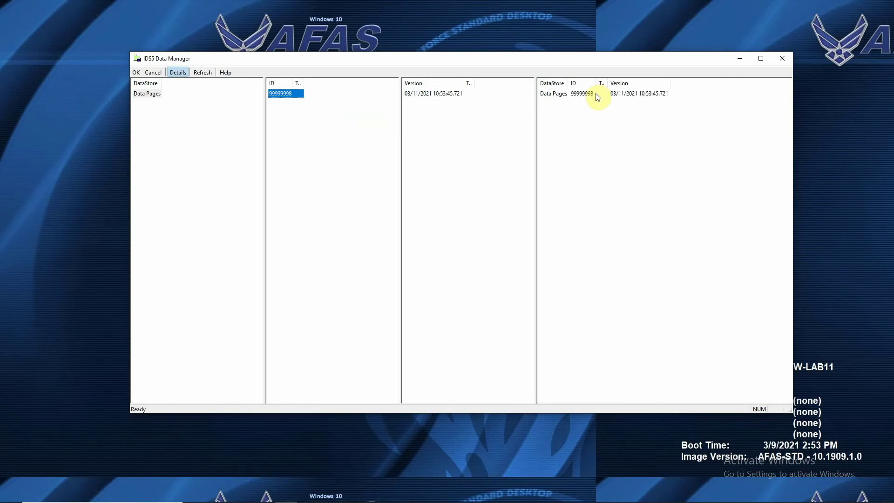
click(137, 73)
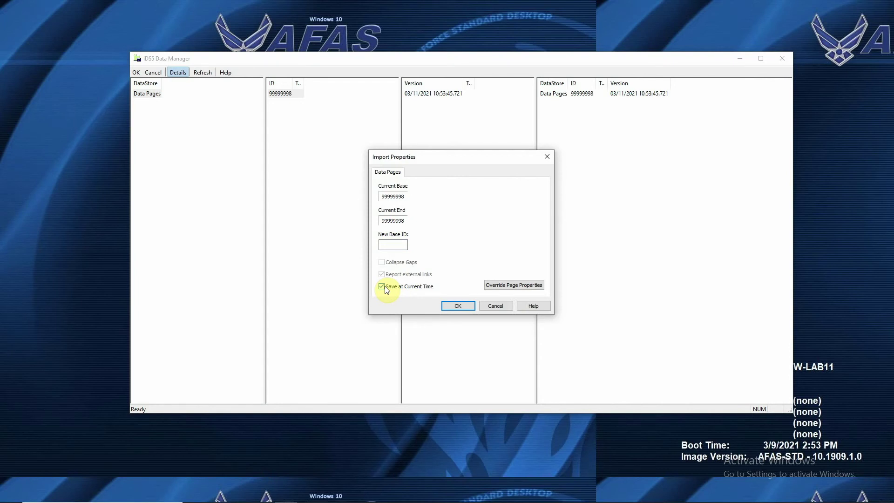
click(462, 305)
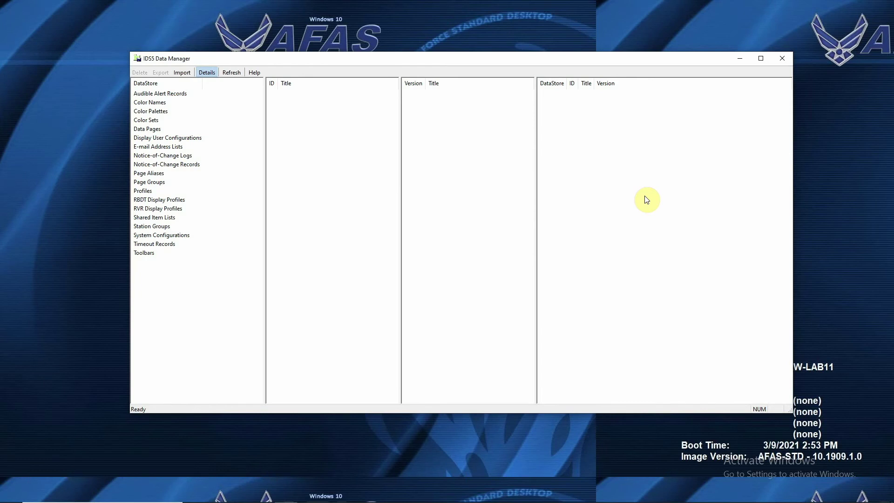
Close Data Manager, switch to IDS5, and go to Maintenance Page 99999998
click(784, 59)
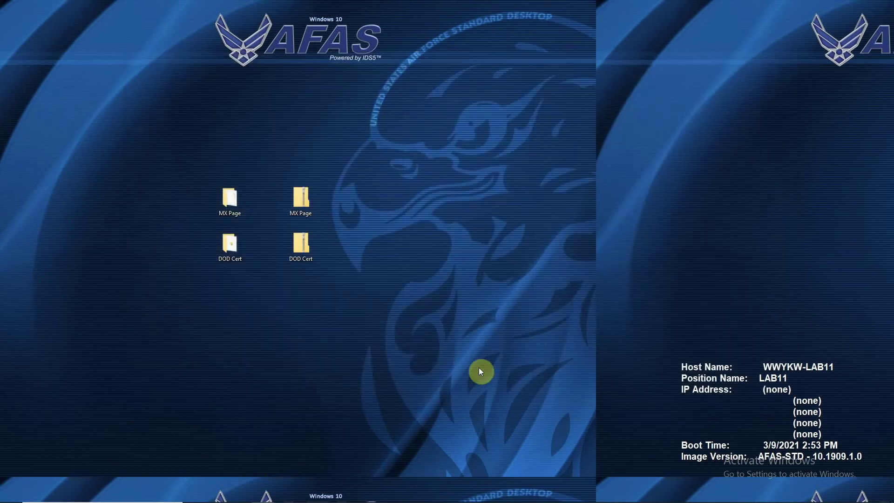
mouse_move(395, 501)
click(243, 497)
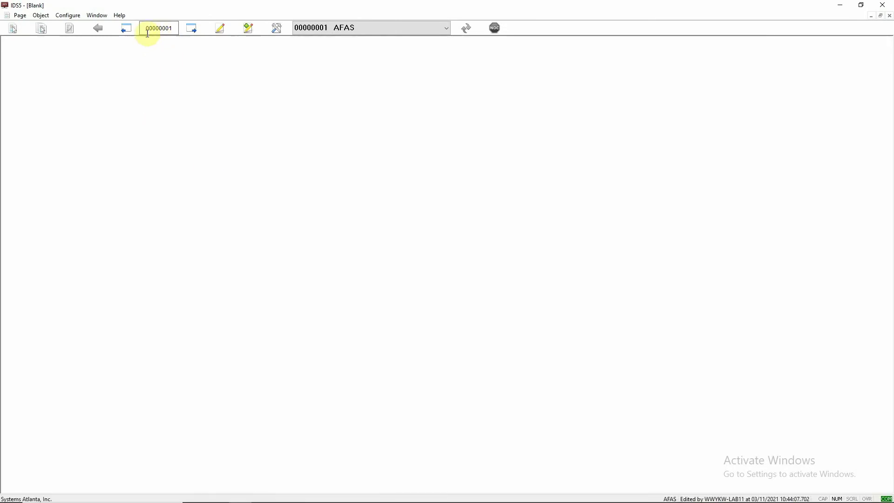
click(129, 29)
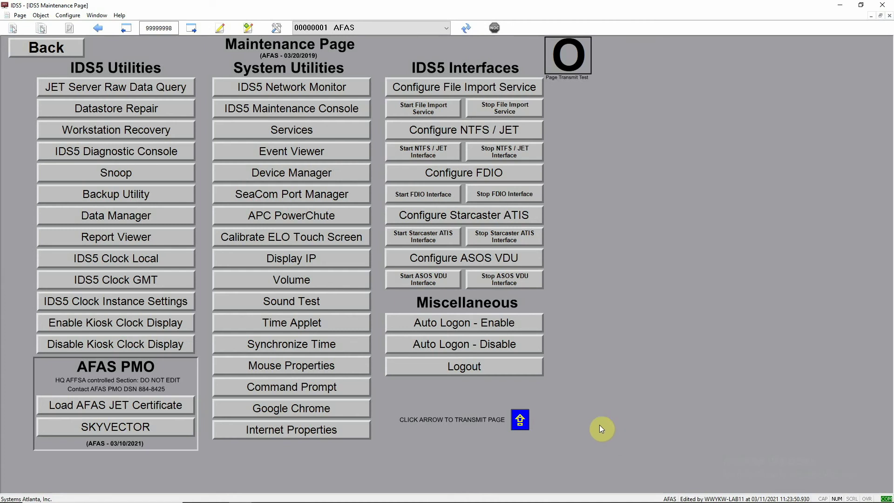
Transmit Maintenance Page 99999998 using its blue arrow
click(520, 421)
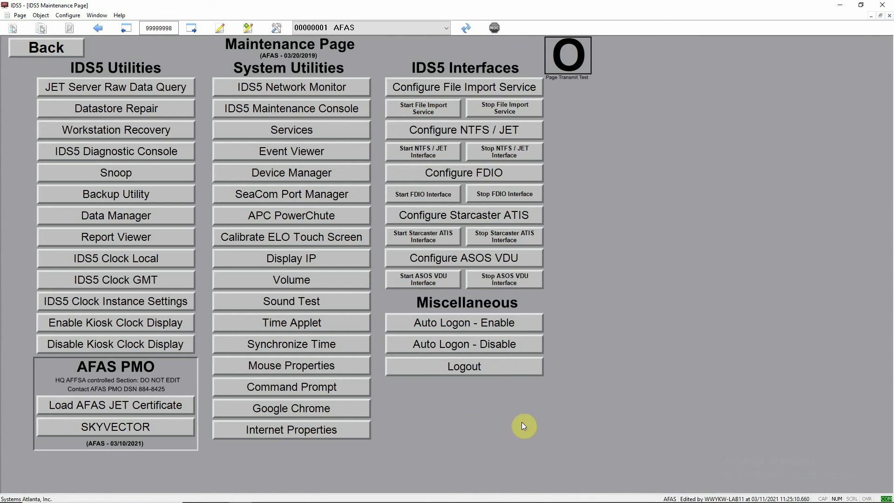